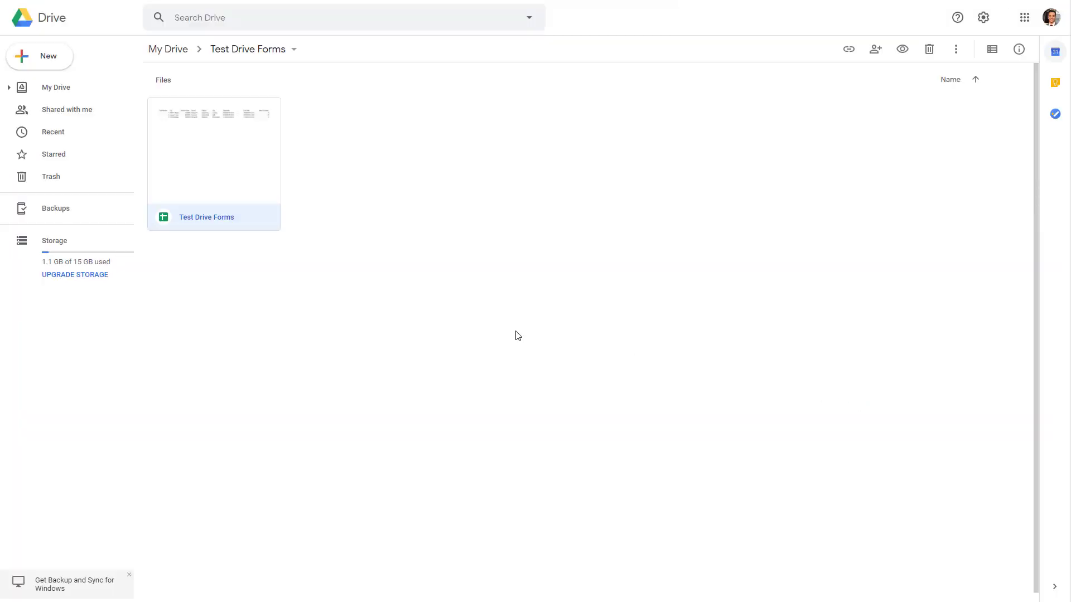
Open the Test Drive Forms spreadsheet in Google Sheets to review its records
double_click(254, 175)
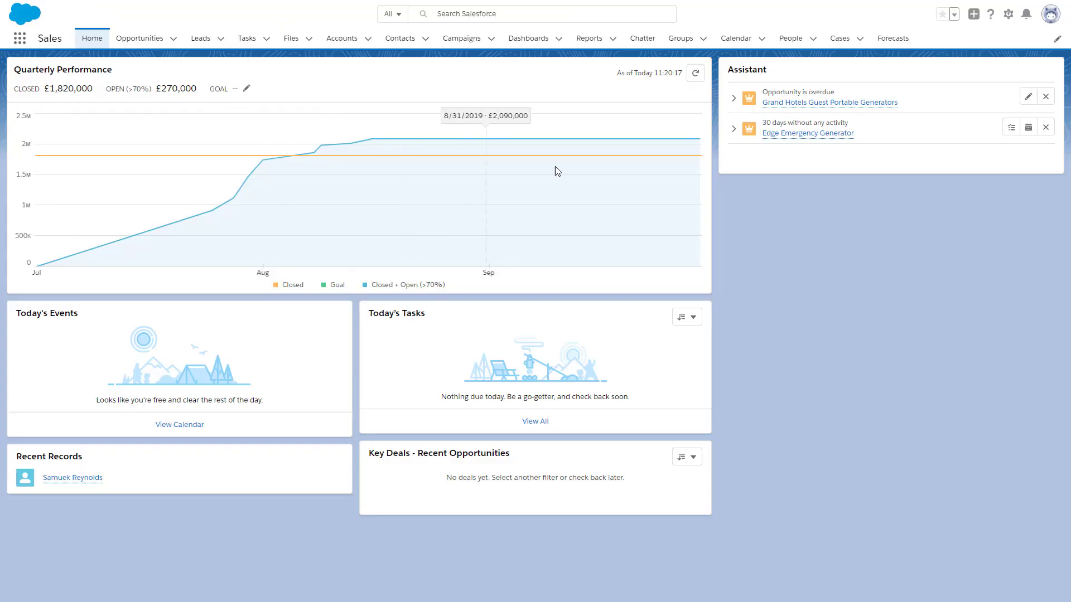
From Setup's Object Manager, start Create > Custom Object from Spreadsheet
left_click(1007, 20)
left_click(979, 42)
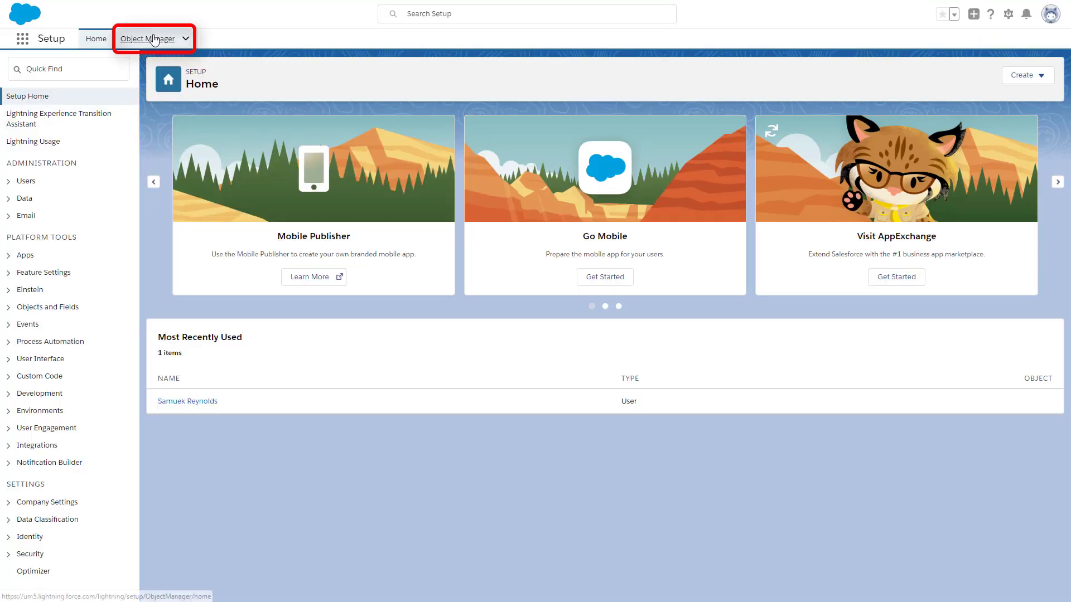
left_click(155, 40)
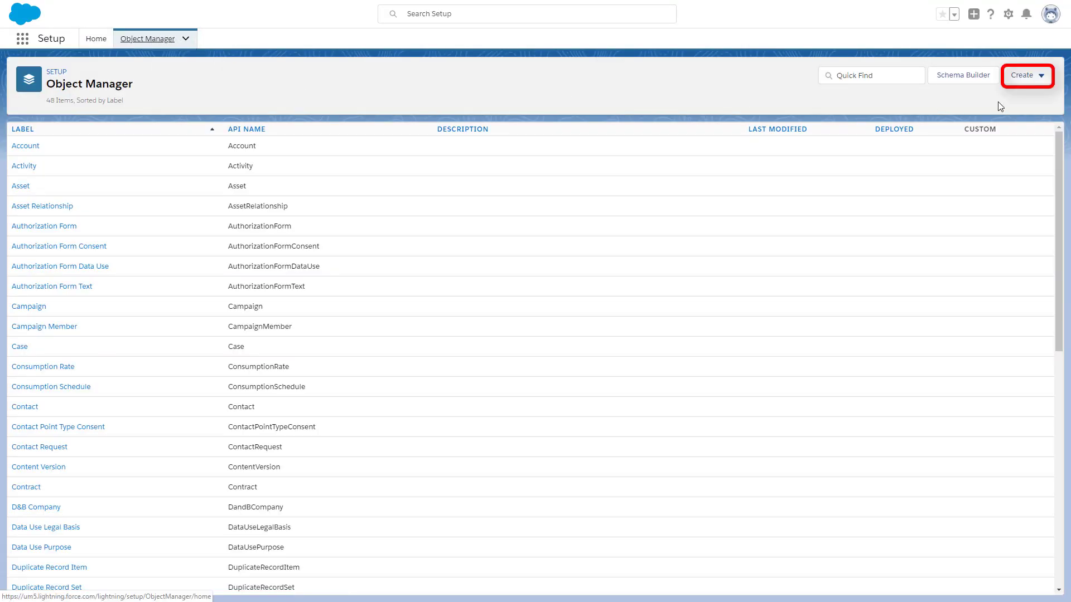
left_click(1025, 75)
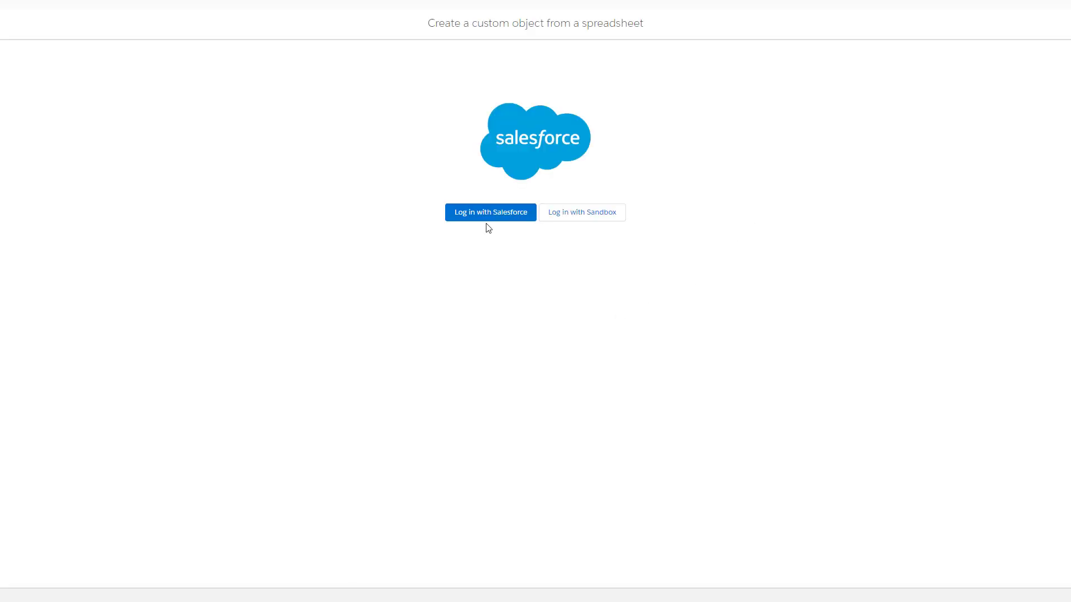
Sign in to Lightning Object Creator with Salesforce credentials and allow it access to the org
left_click(491, 214)
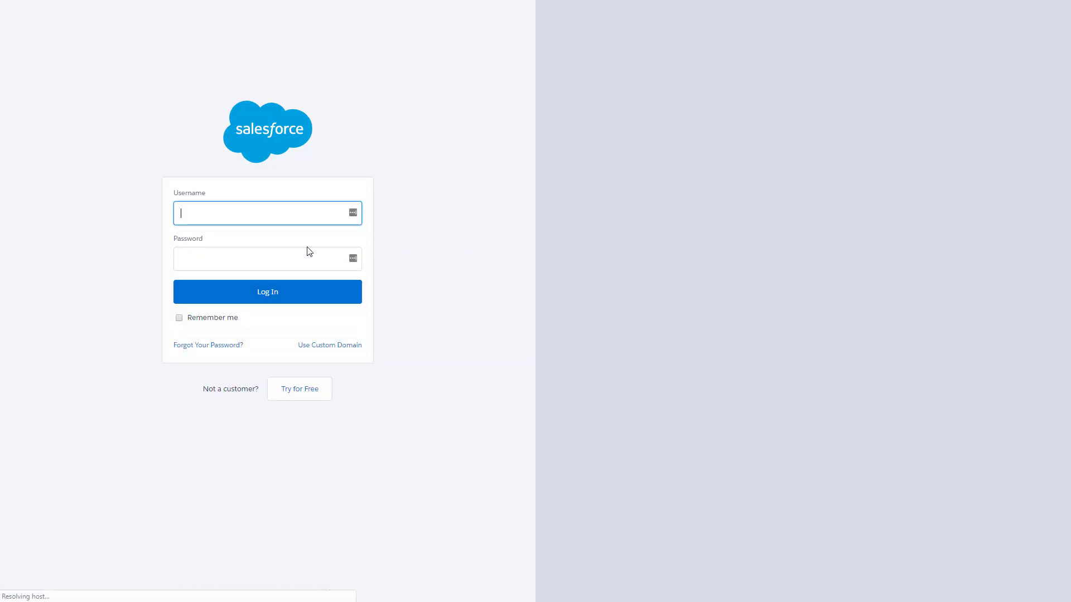
key("Tab")
type("**********")
key("Return")
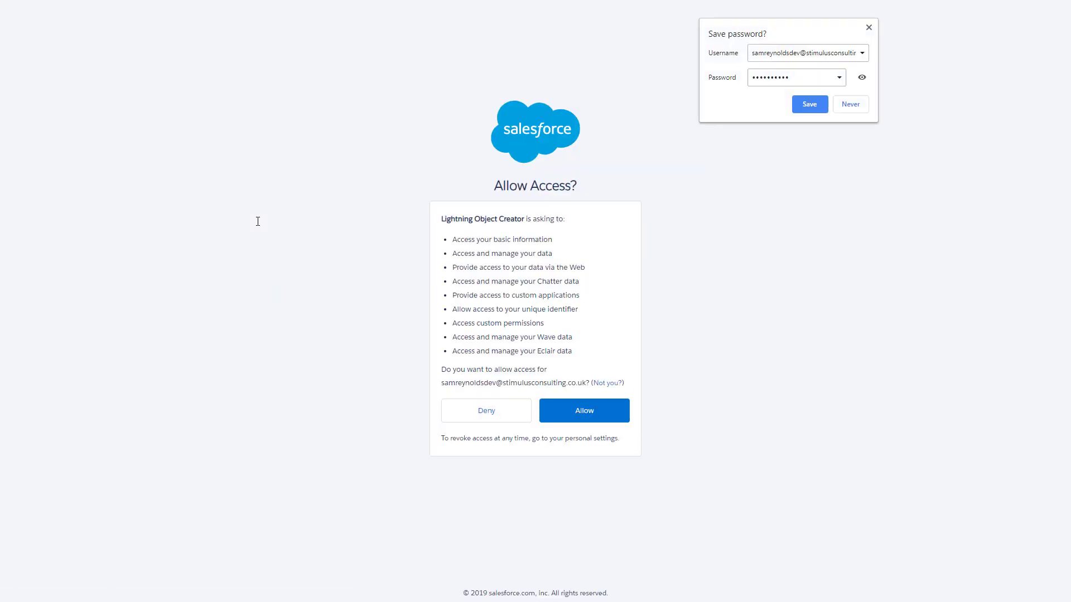
left_click(581, 409)
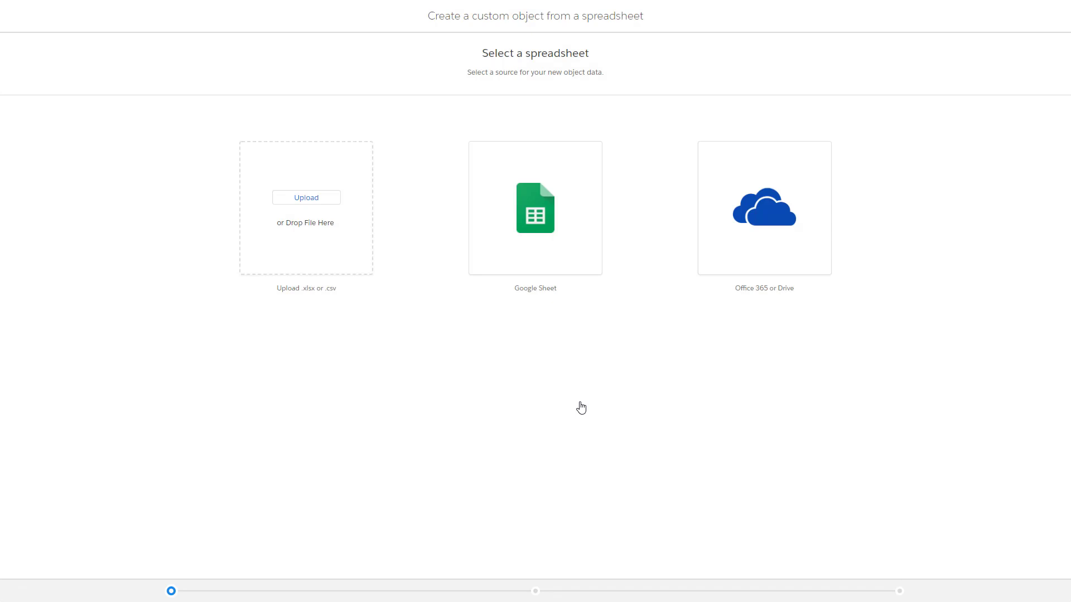
Choose Test Drive Forms.csv from the Google account as the spreadsheet source
left_click(551, 264)
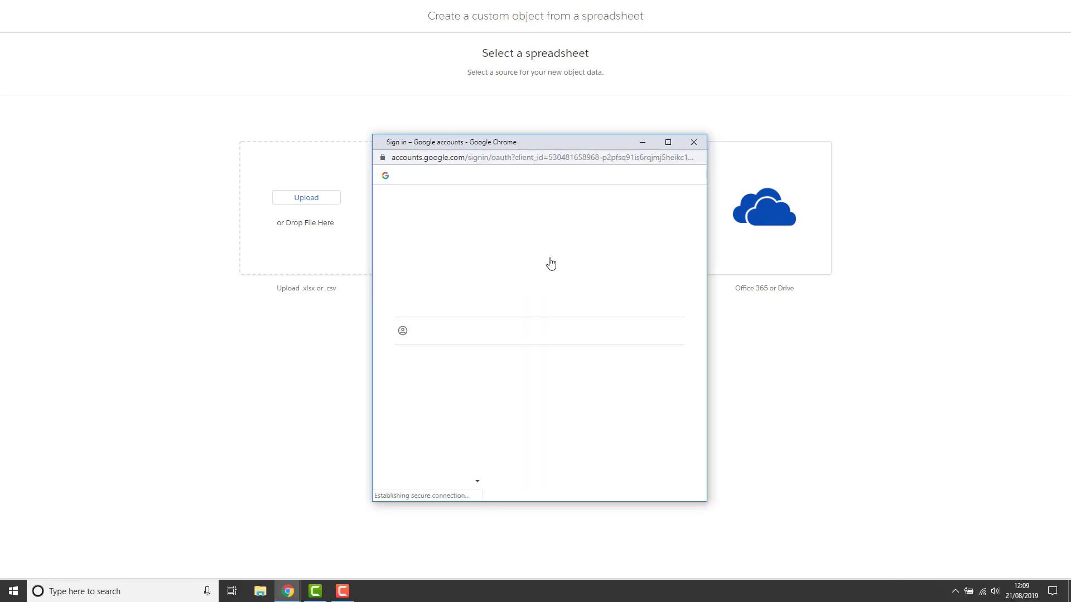
left_click(492, 308)
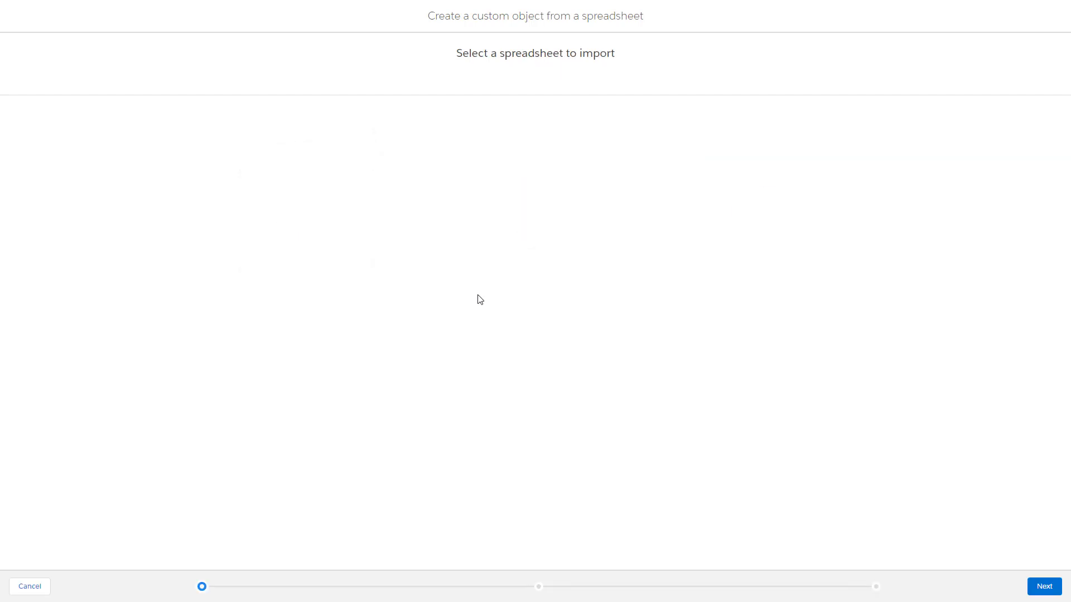
left_click(82, 202)
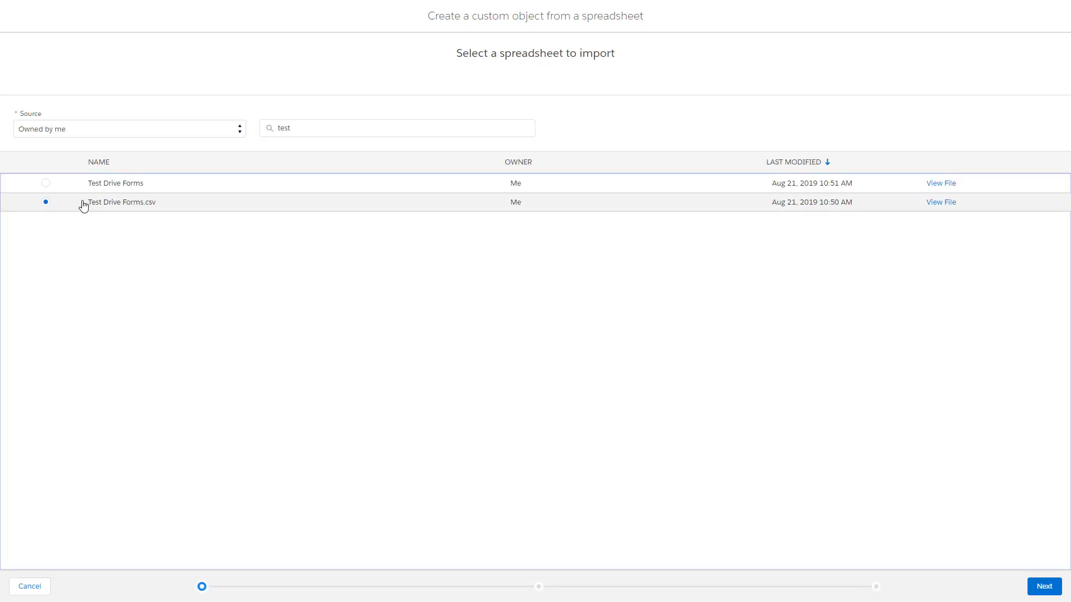
left_click(1042, 588)
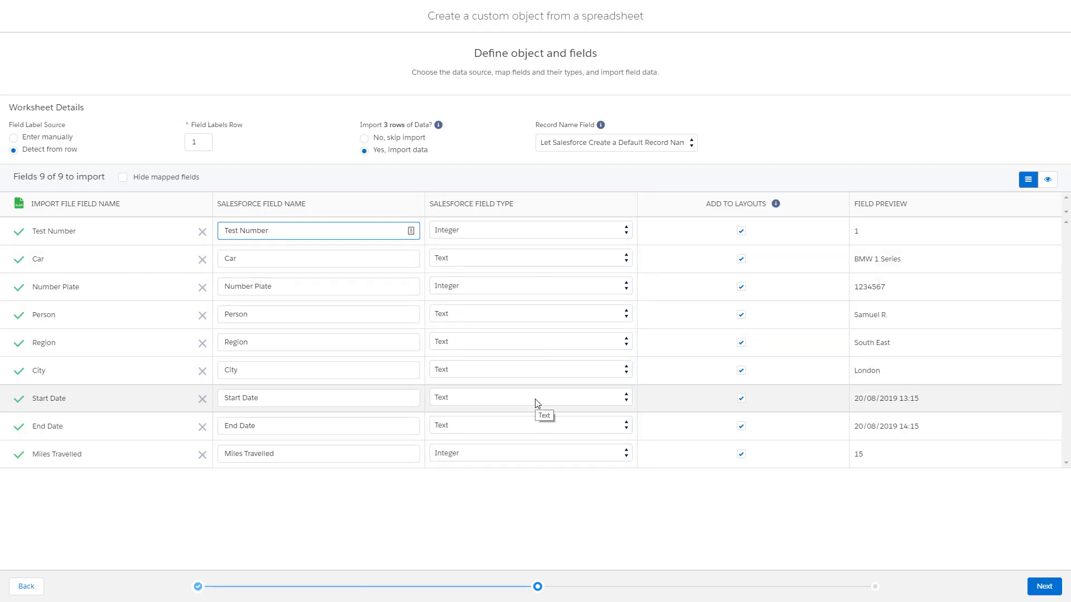
Make Start Date and End Date Date/Time fields
left_click(536, 403)
left_click(496, 513)
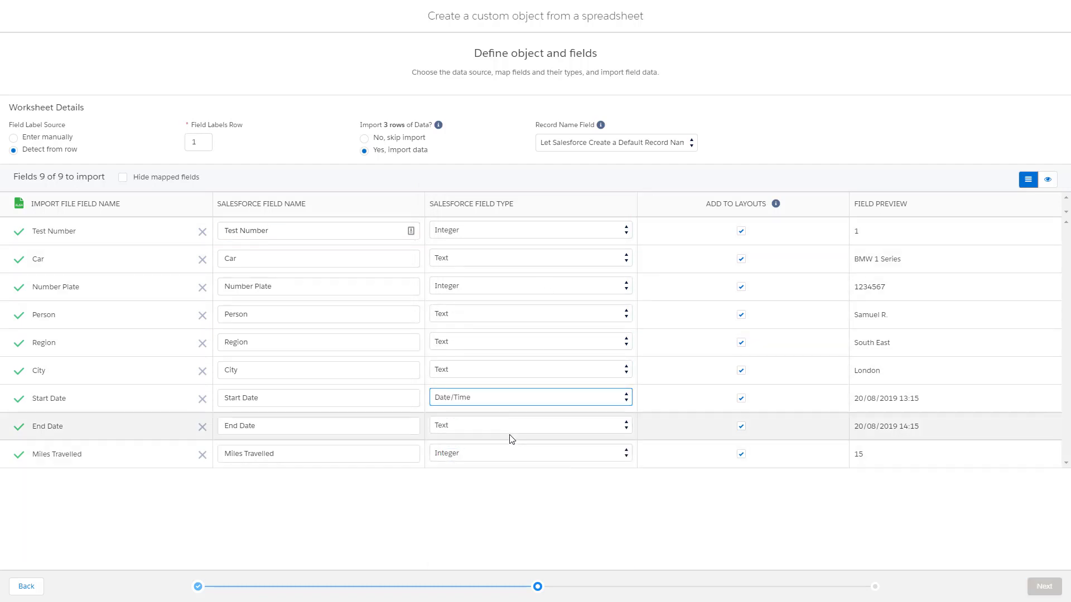
left_click(510, 427)
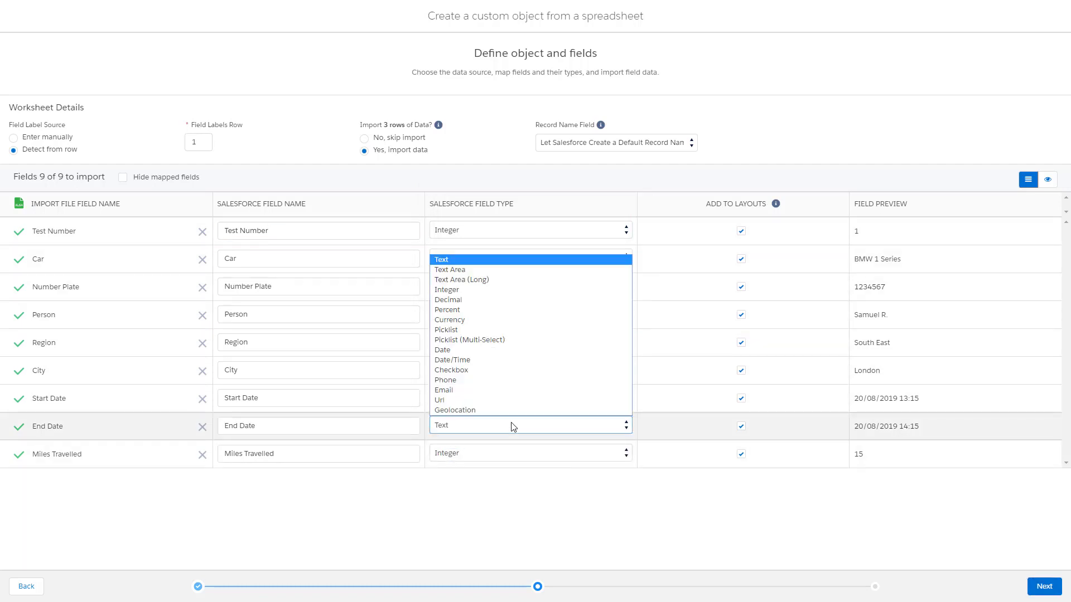
left_click(502, 360)
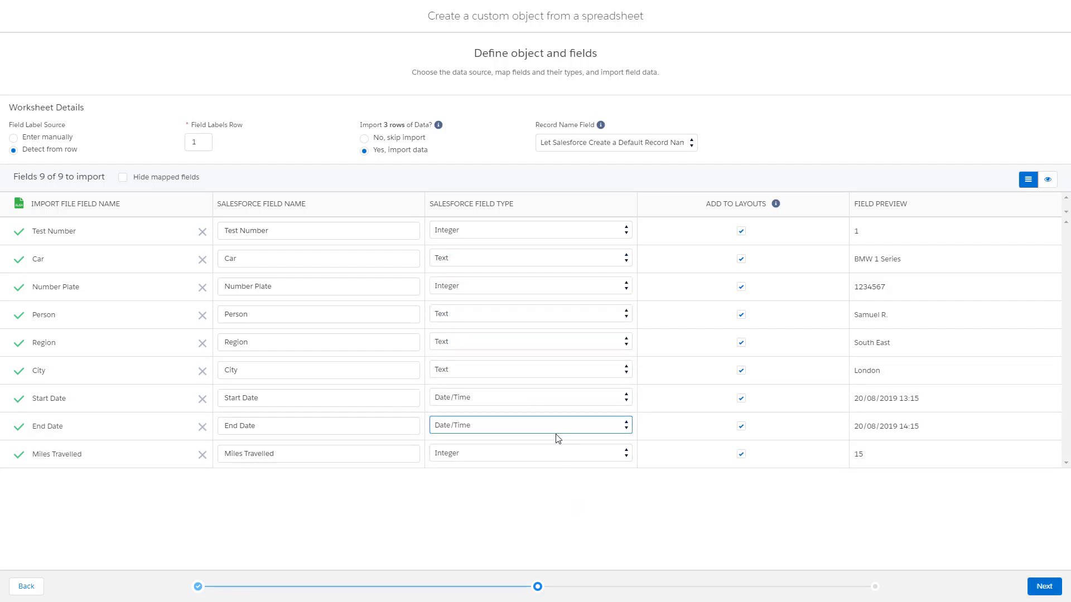
Make Region and City Picklist fields
left_click(532, 343)
left_click(498, 427)
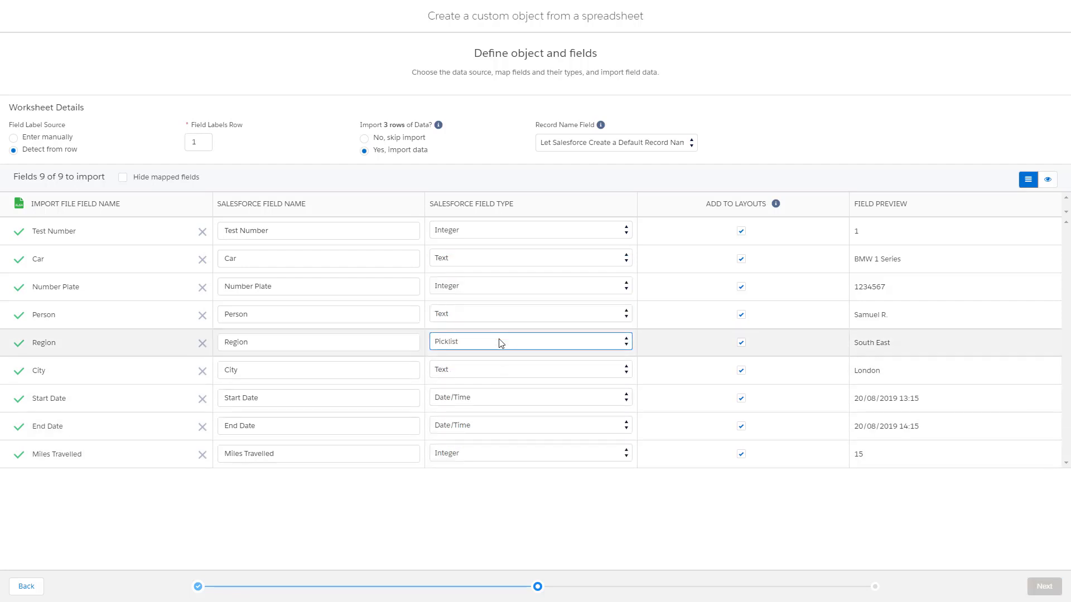
left_click(495, 377)
left_click(470, 456)
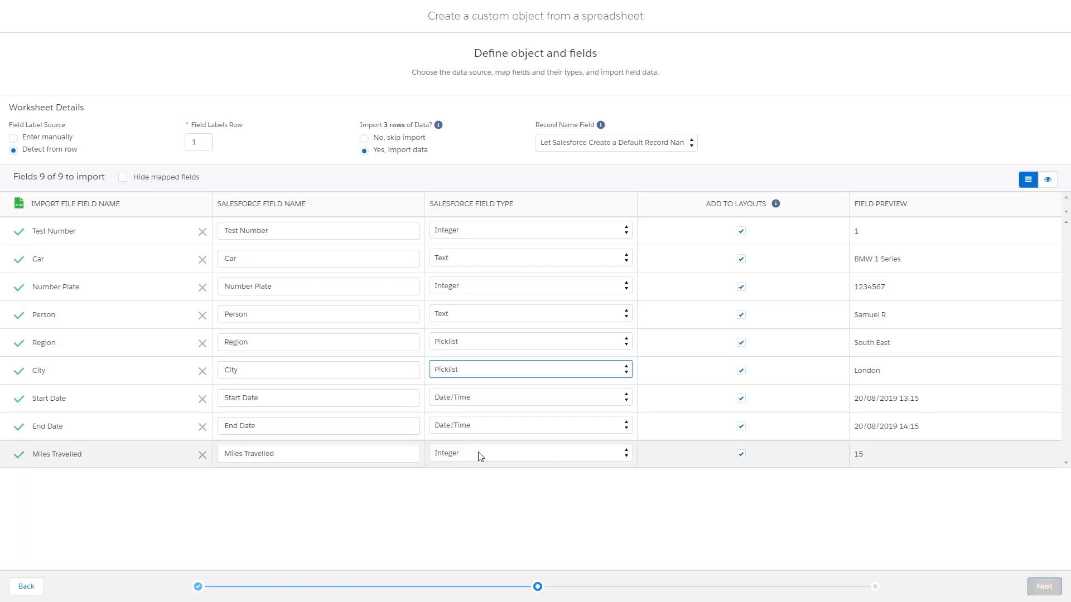
Preview the three data rows and set Test Number as the Record Name Field
left_click(1047, 180)
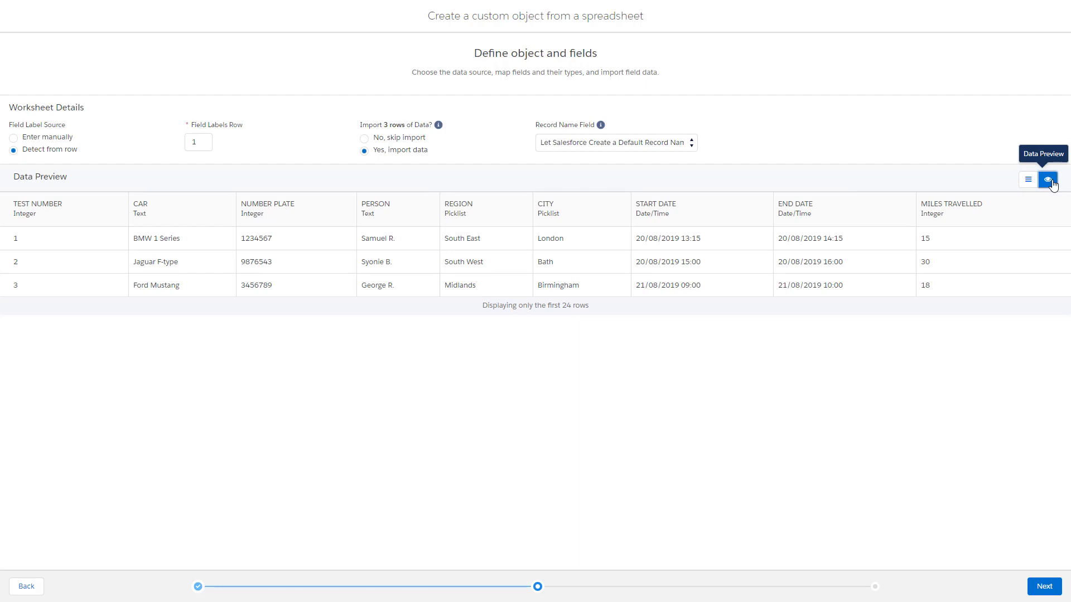
left_click(685, 145)
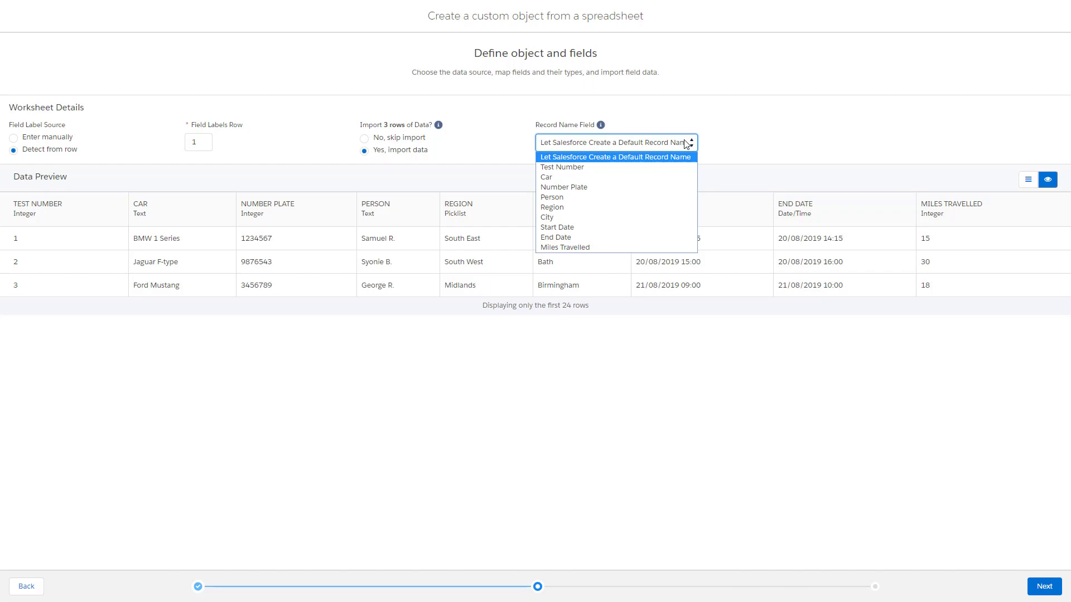
left_click(564, 167)
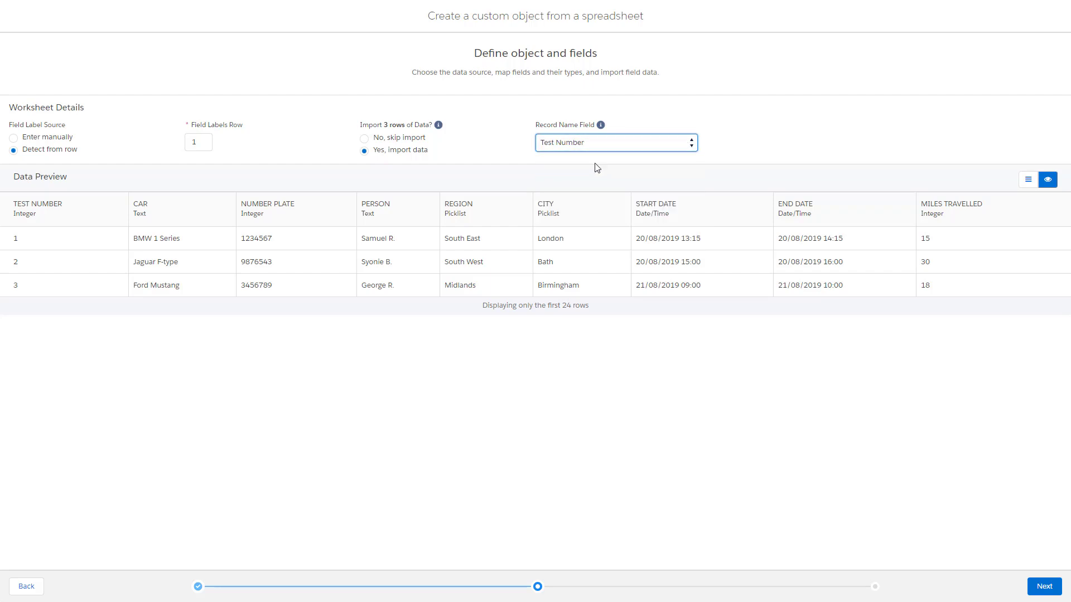
left_click(767, 161)
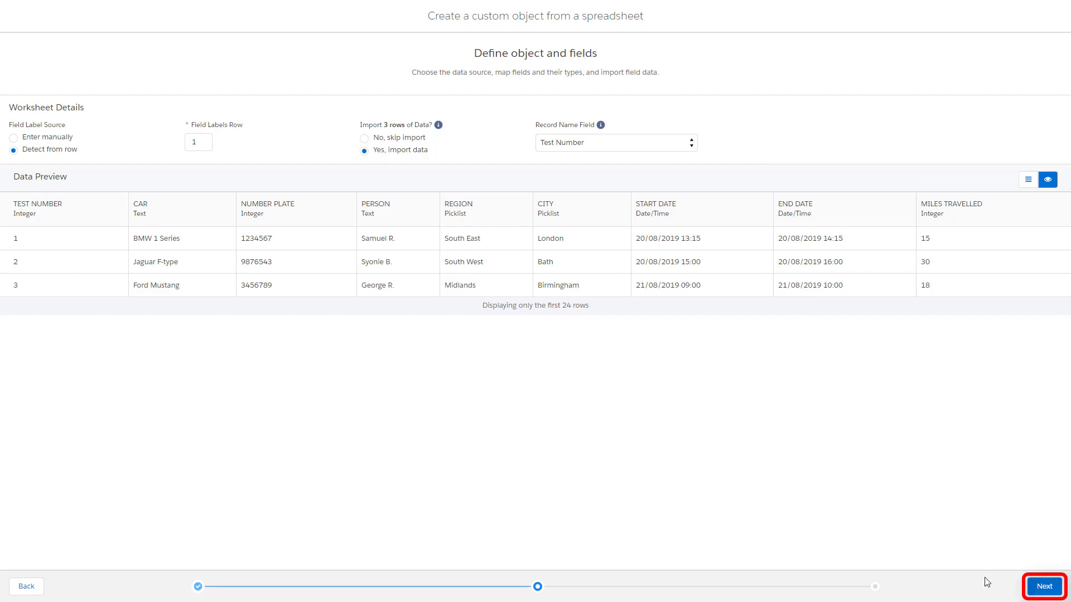
Review the Test Drive Forms labels, Test_Drive_Forms API name and advanced settings, then finish
left_click(1039, 588)
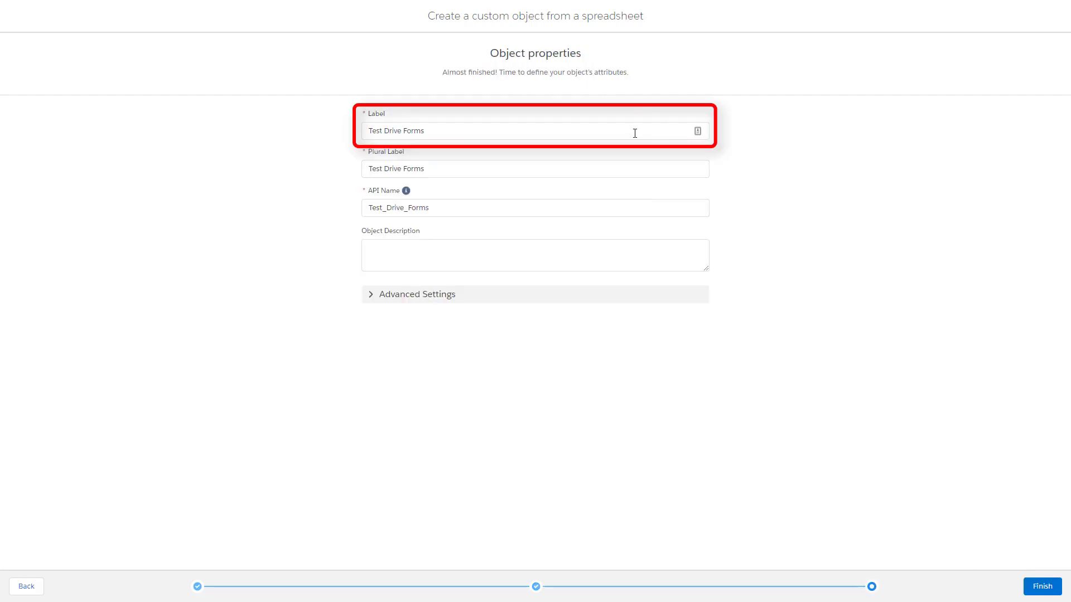
left_click(636, 131)
left_click(371, 296)
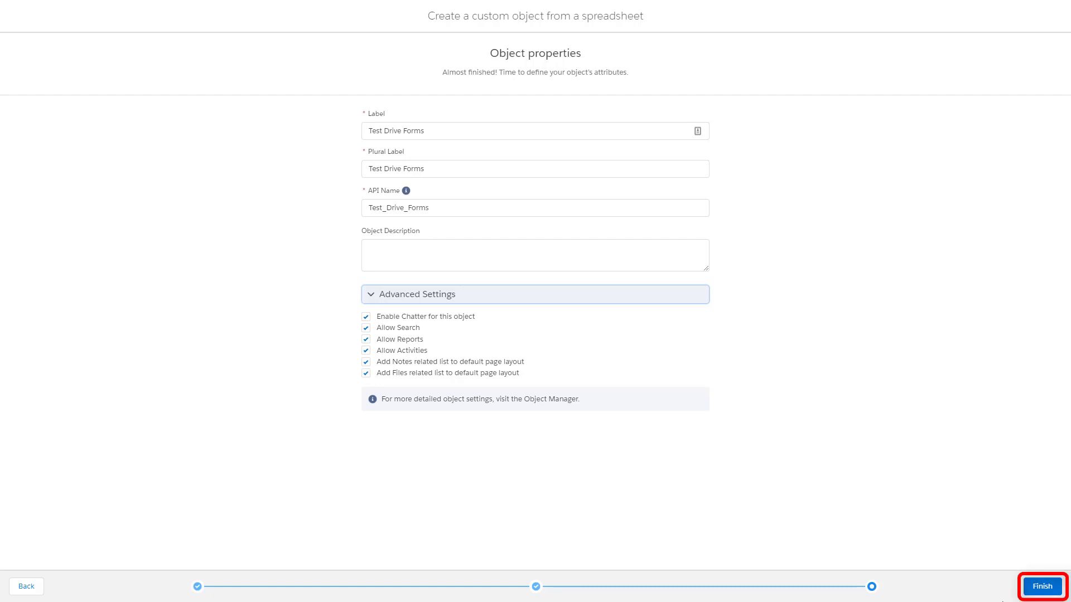
left_click(1043, 587)
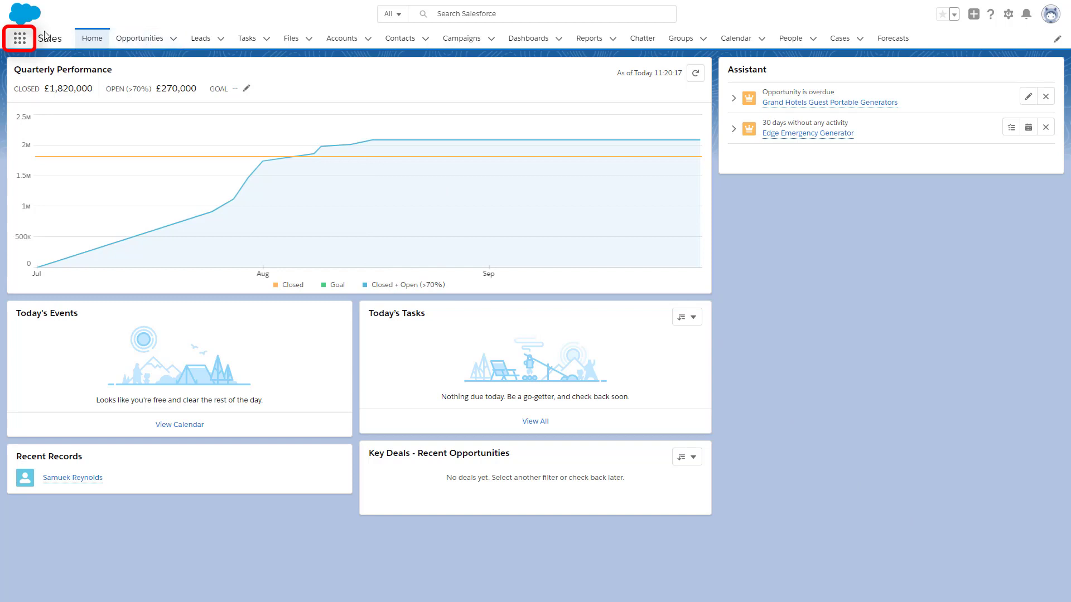
Open Test Drive Forms from the App Launcher and show the All Records list view
left_click(26, 42)
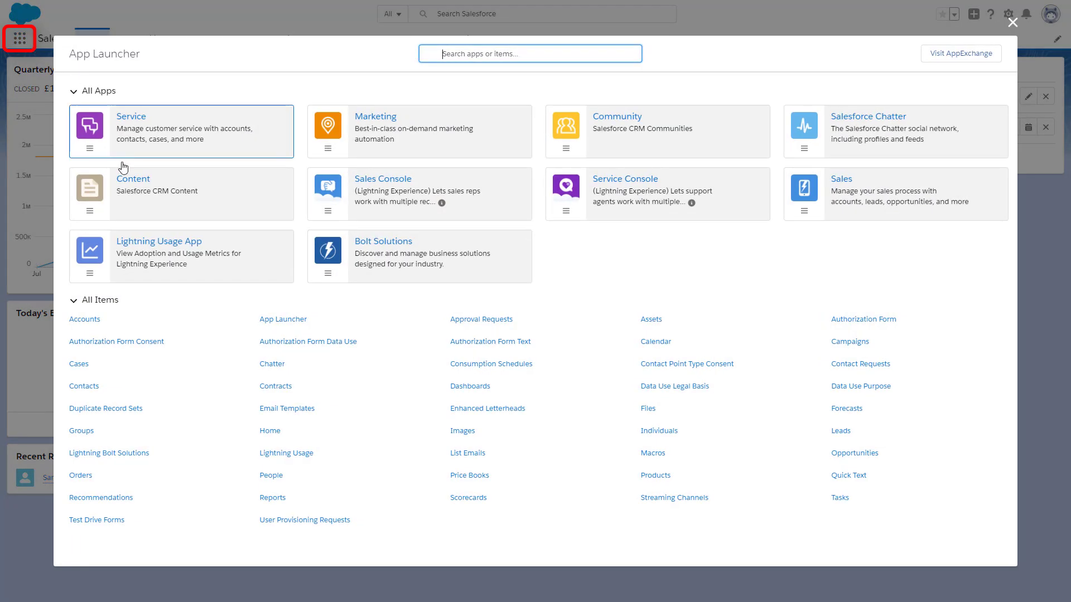
left_click(102, 525)
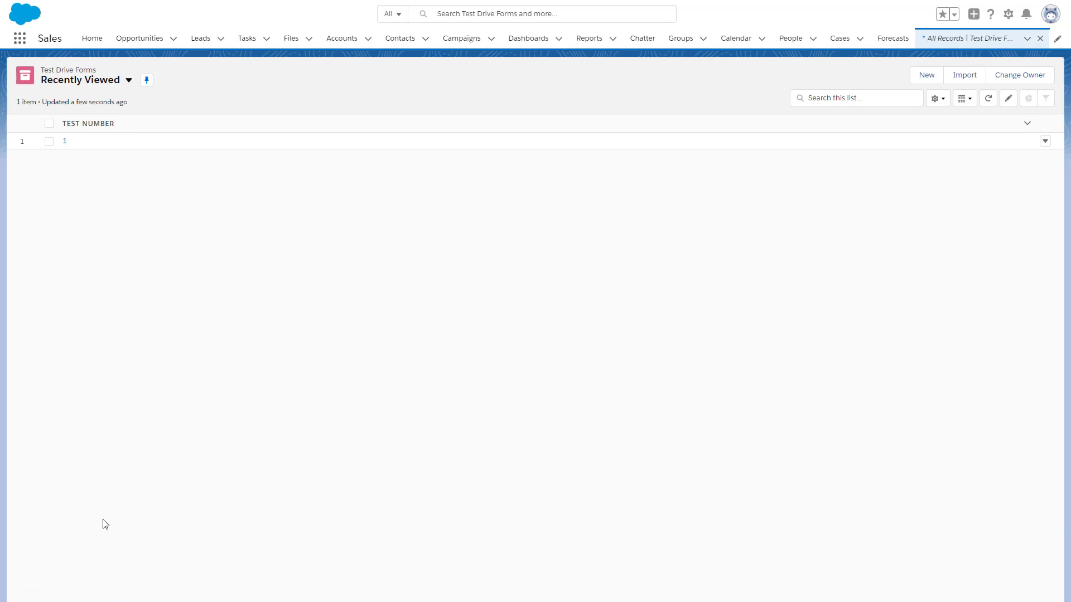
left_click(114, 82)
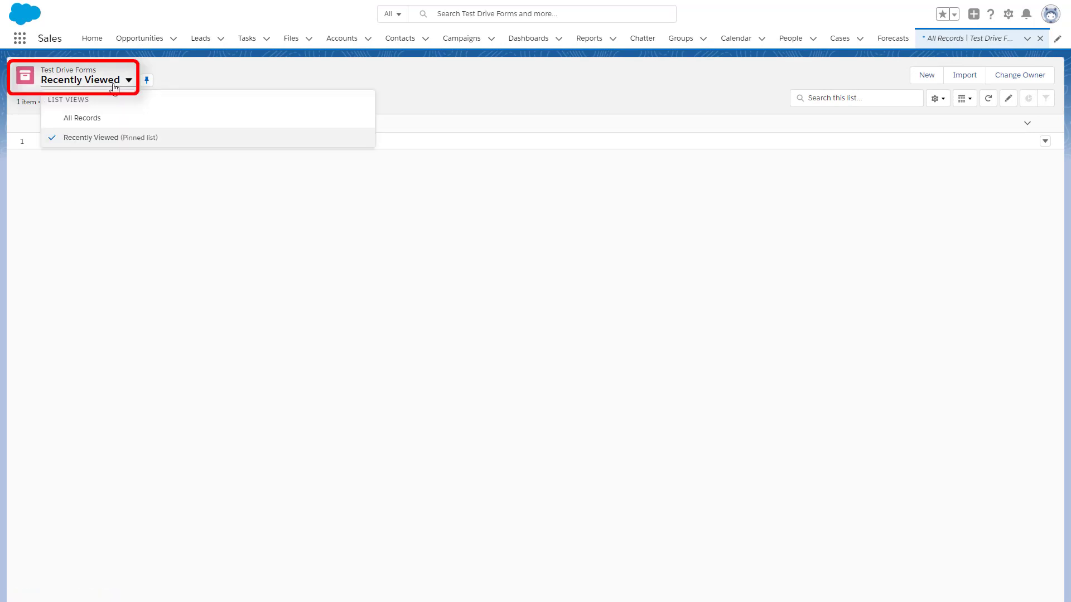
left_click(111, 121)
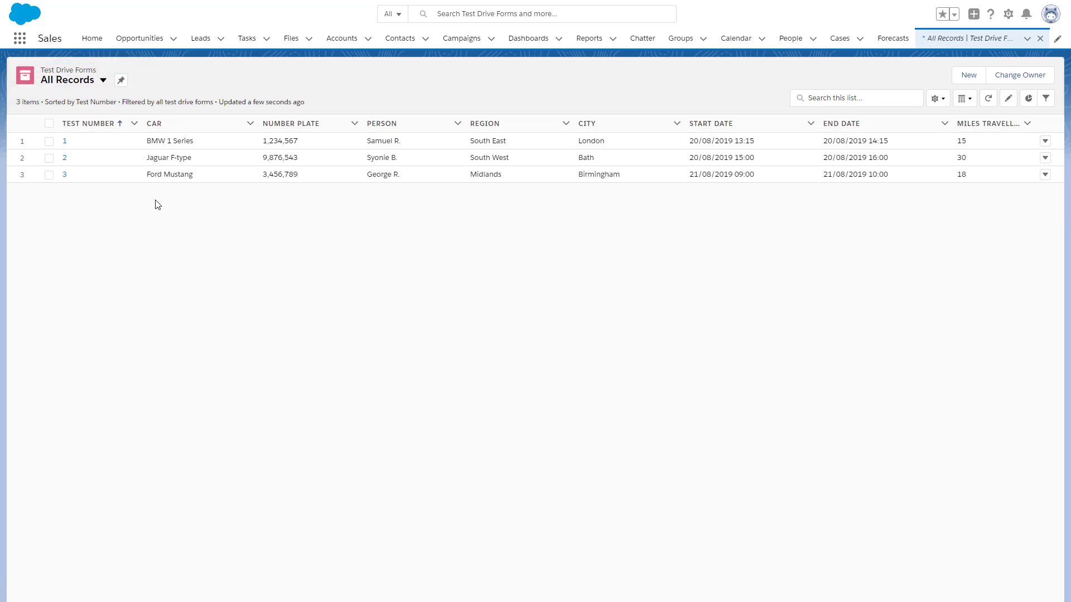
Open test drive record 1, the BMW 1 Series, from the All Records list
left_click(65, 141)
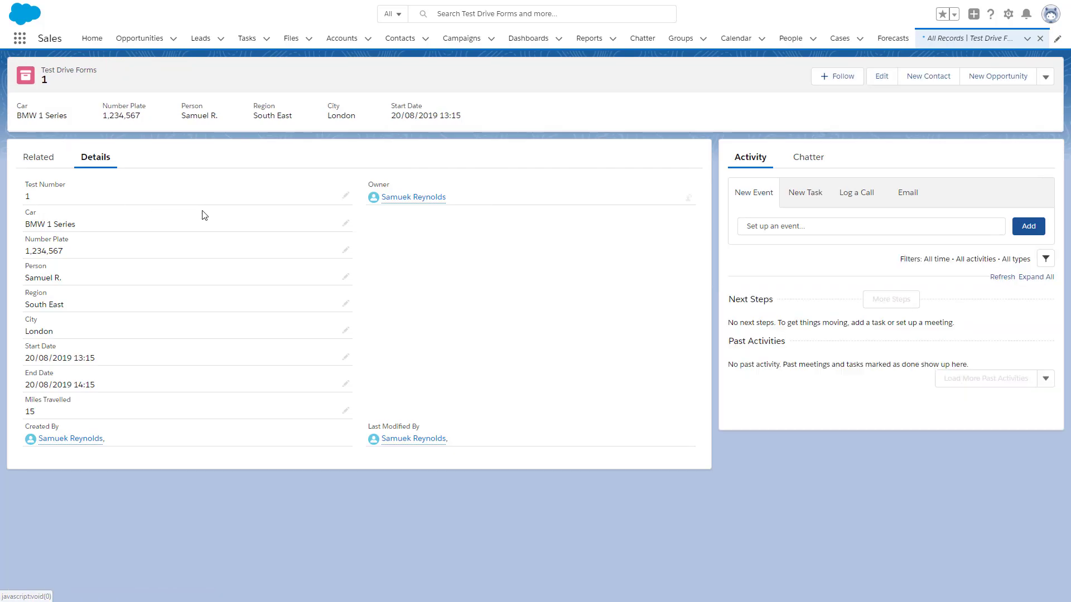